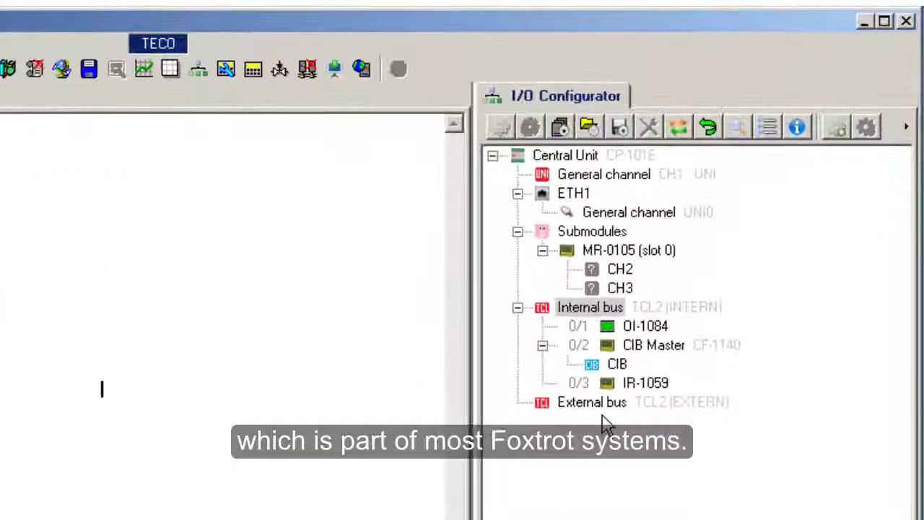
# Pick the IB-1301 module in Choose device for the External bus and confirm the choice
pyautogui.click(750, 219)
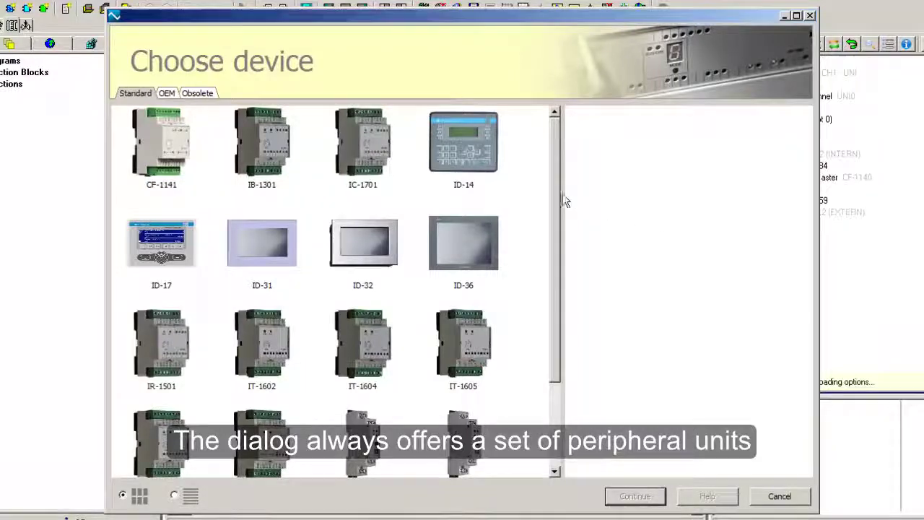
pyautogui.moveTo(560, 188)
pyautogui.mouseDown()
pyautogui.moveTo(560, 285)
pyautogui.moveTo(565, 186)
pyautogui.mouseUp()
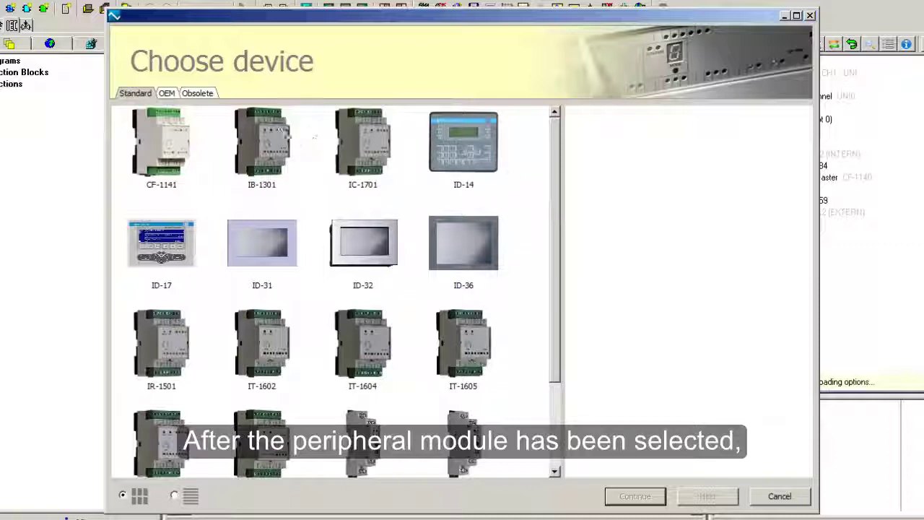
pyautogui.click(245, 119)
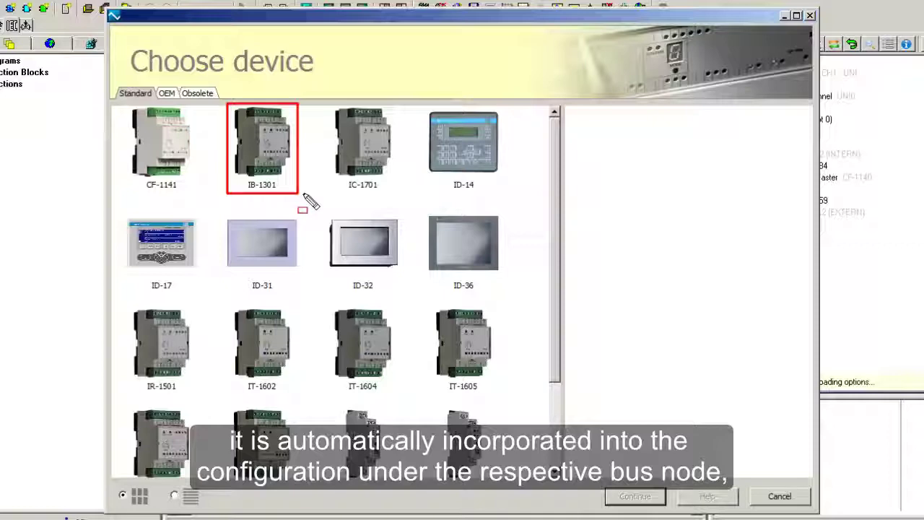
pyautogui.moveTo(310, 202); pyautogui.dragTo(304, 207)
pyautogui.click(275, 169)
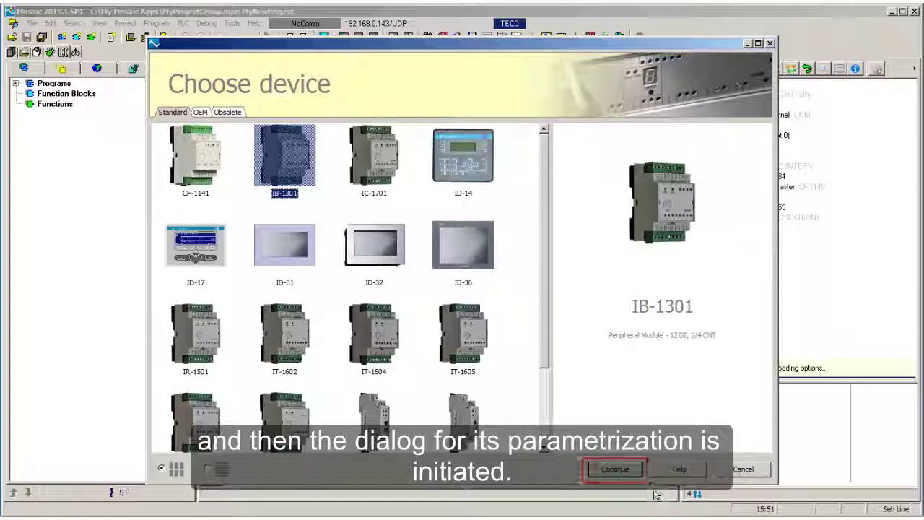
pyautogui.click(632, 477)
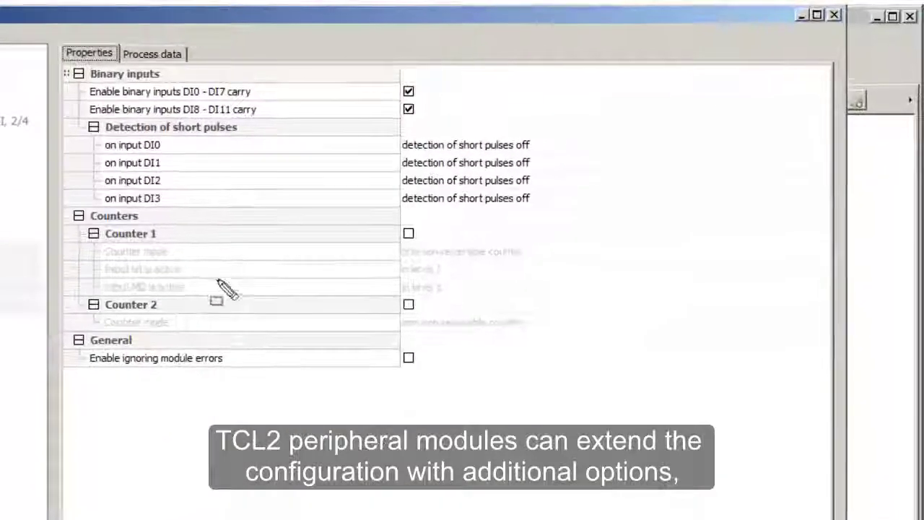
# Save the IB-1301 configuration with default properties, placing it at address 1/0
pyautogui.moveTo(58, 40)
pyautogui.mouseDown()
pyautogui.moveTo(305, 261)
pyautogui.moveTo(554, 390)
pyautogui.mouseUp()
pyautogui.press('Escape')
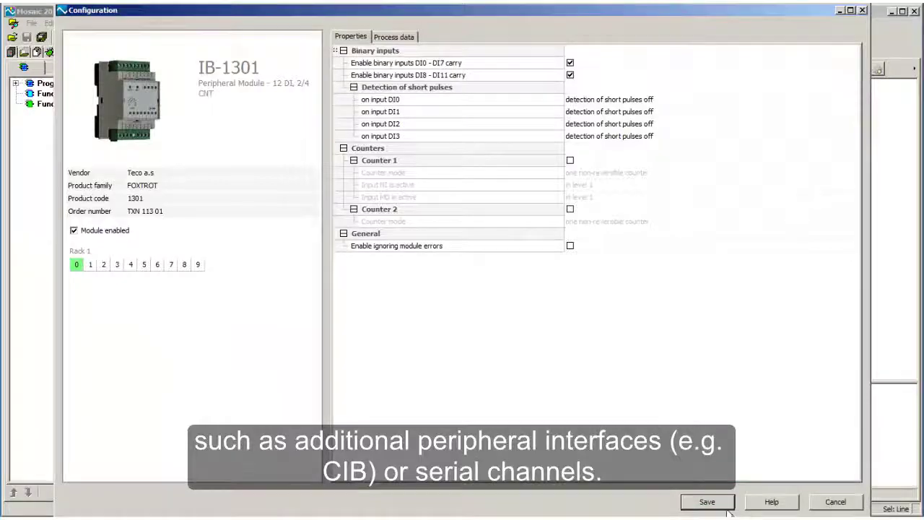
pyautogui.click(711, 503)
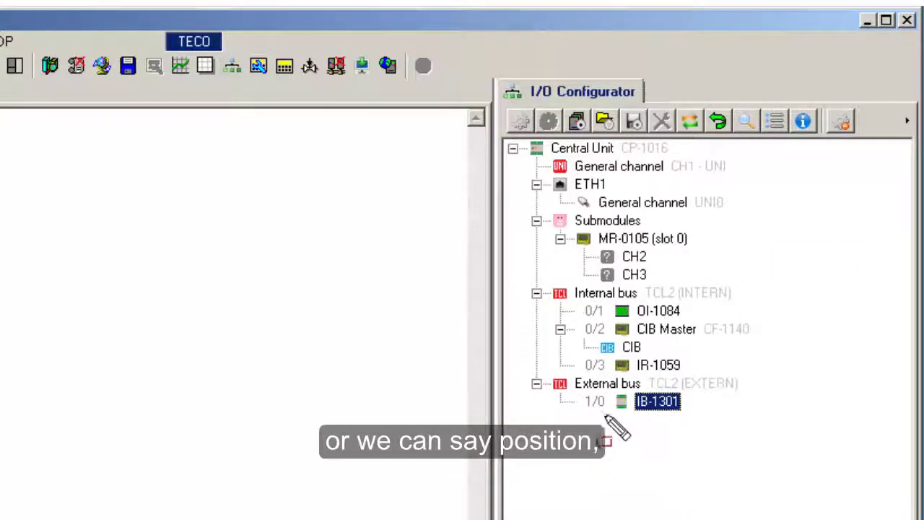
# Open the CIB node under CIB Master to bring up its Choose device list
pyautogui.moveTo(524, 375)
pyautogui.mouseDown()
pyautogui.moveTo(548, 393)
pyautogui.moveTo(765, 417)
pyautogui.mouseUp()
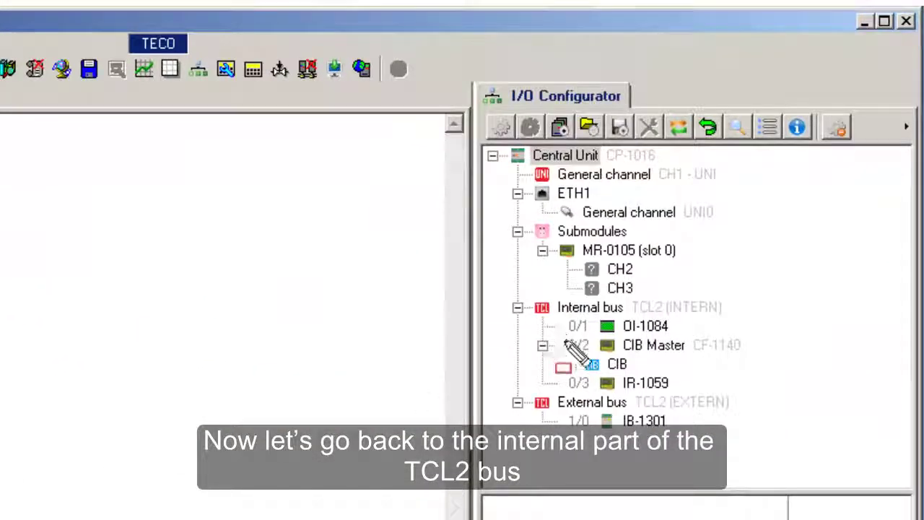
pyautogui.moveTo(550, 337)
pyautogui.mouseDown()
pyautogui.moveTo(553, 346)
pyautogui.moveTo(687, 371)
pyautogui.moveTo(772, 376)
pyautogui.mouseUp()
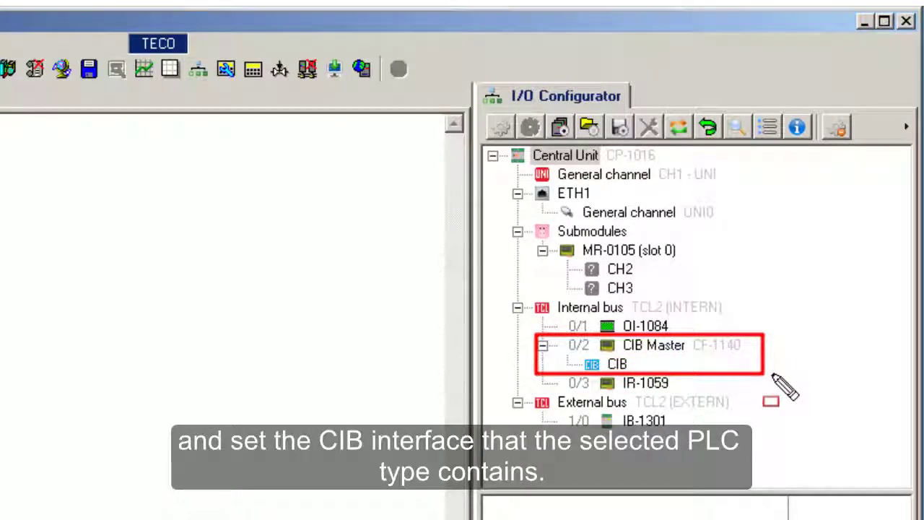
pyautogui.press('Escape')
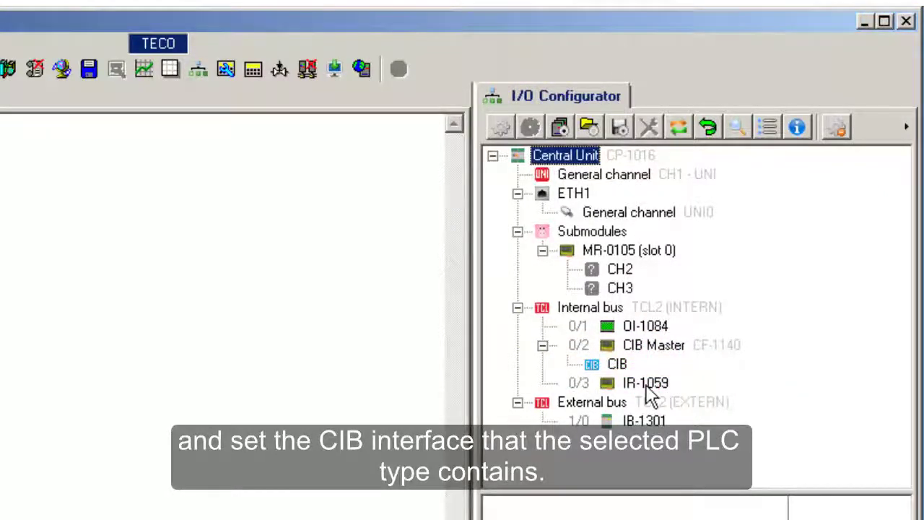
pyautogui.doubleClick(758, 199)
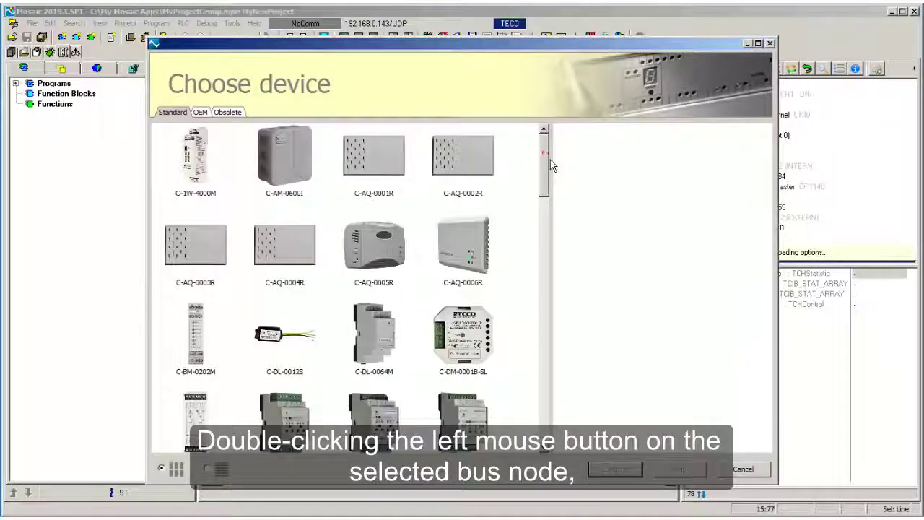
# Select the C-IB-1800M CIB module in Choose device and confirm the choice
pyautogui.moveTo(550, 159)
pyautogui.mouseDown()
pyautogui.moveTo(545, 279)
pyautogui.moveTo(557, 413)
pyautogui.moveTo(551, 165)
pyautogui.moveTo(549, 236)
pyautogui.mouseUp()
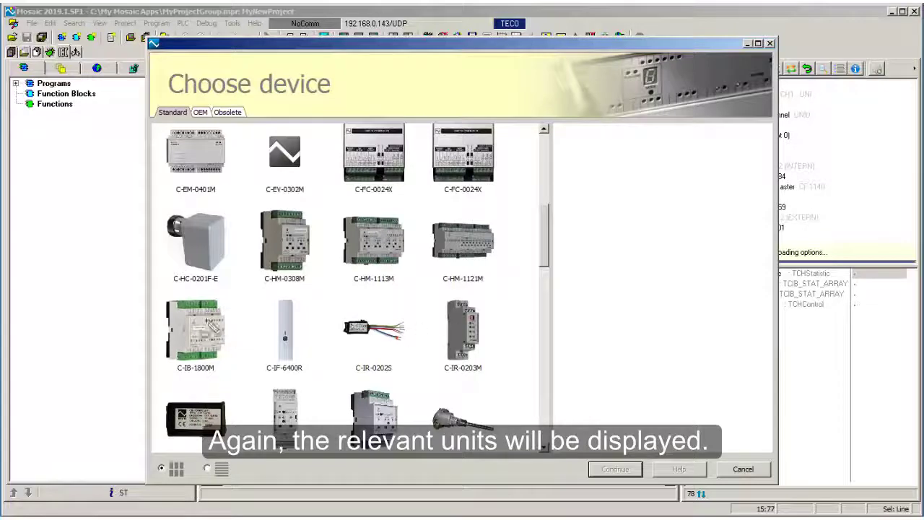
pyautogui.click(168, 306)
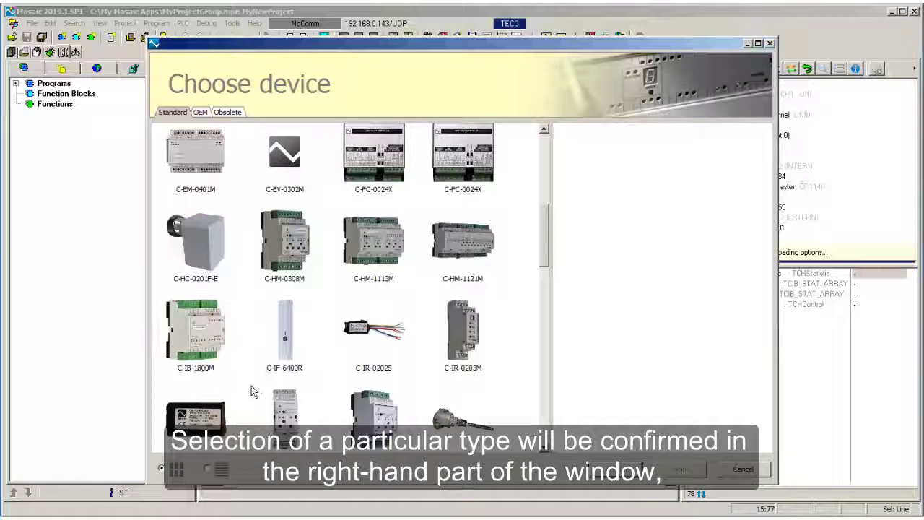
pyautogui.click(212, 343)
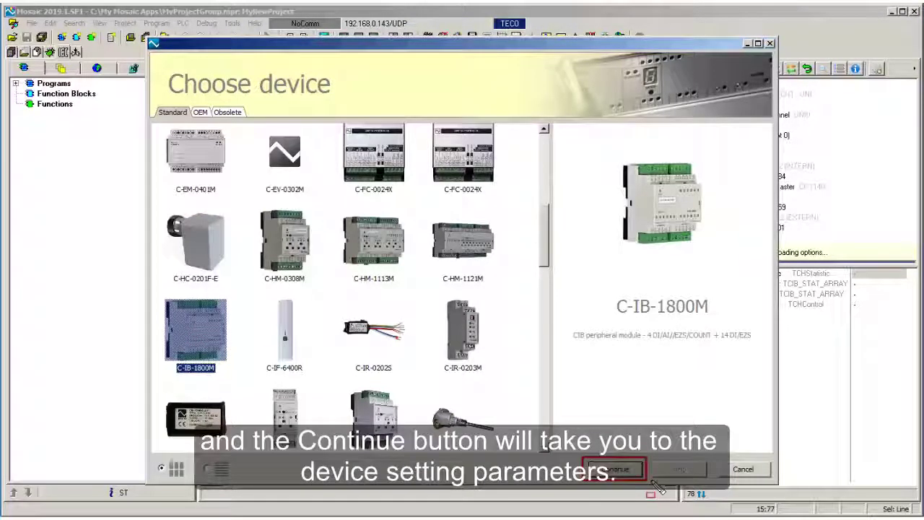
pyautogui.click(621, 469)
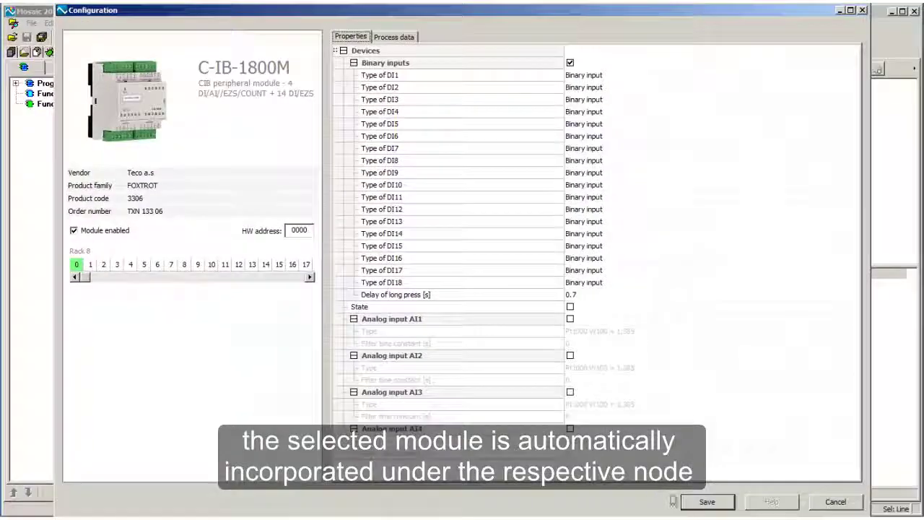
# Save the C-IB-1800M configuration unchanged at HW address 0000
pyautogui.click(711, 507)
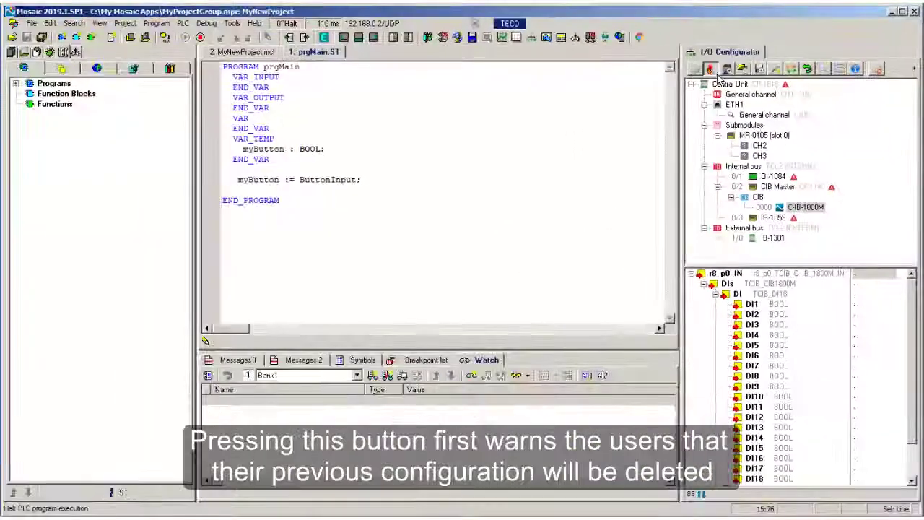
# Load the configuration from the PLC, agreeing to replace the current one
pyautogui.click(713, 71)
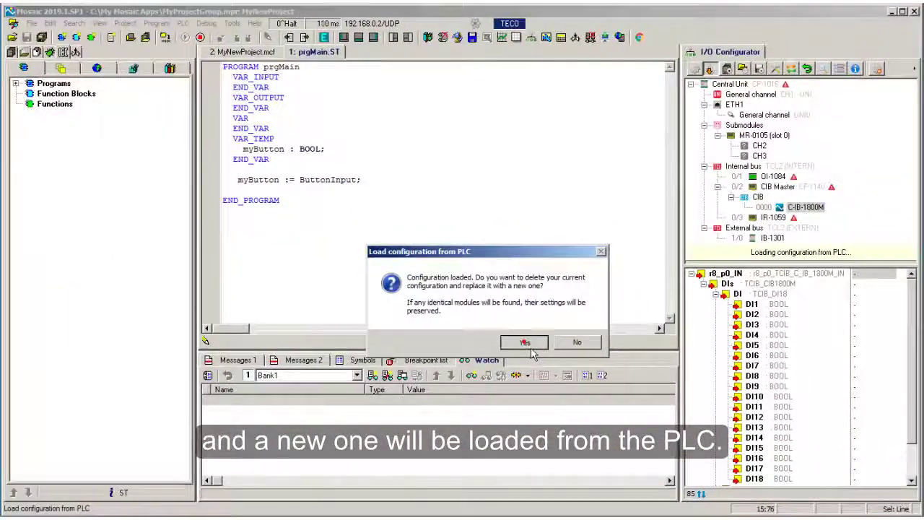
pyautogui.click(531, 350)
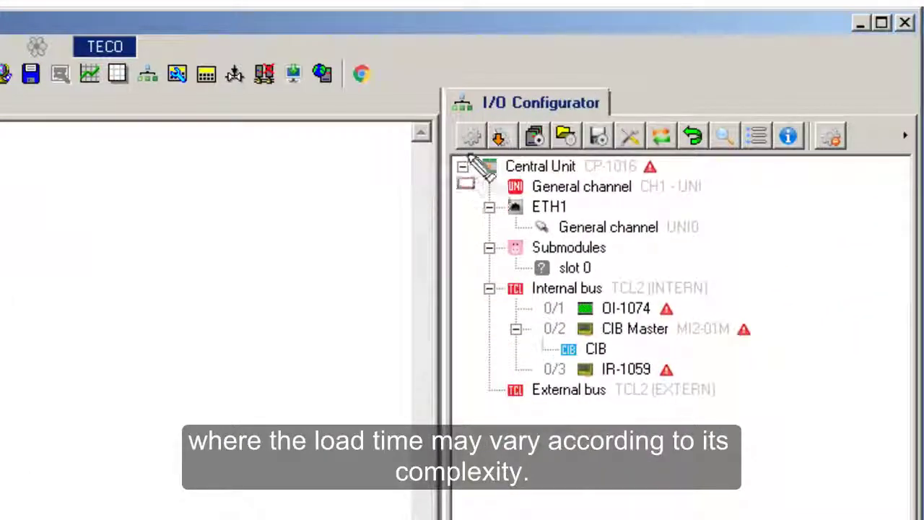
pyautogui.moveTo(455, 153)
pyautogui.mouseDown()
pyautogui.moveTo(603, 265)
pyautogui.moveTo(754, 355)
pyautogui.moveTo(796, 417)
pyautogui.mouseUp()
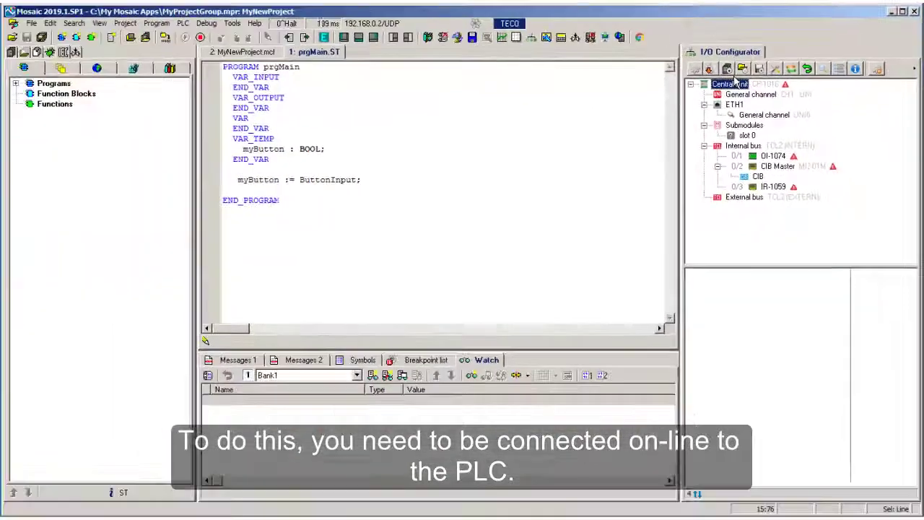
# Start loading the configuration from a project, discarding the current configuration
pyautogui.click(727, 69)
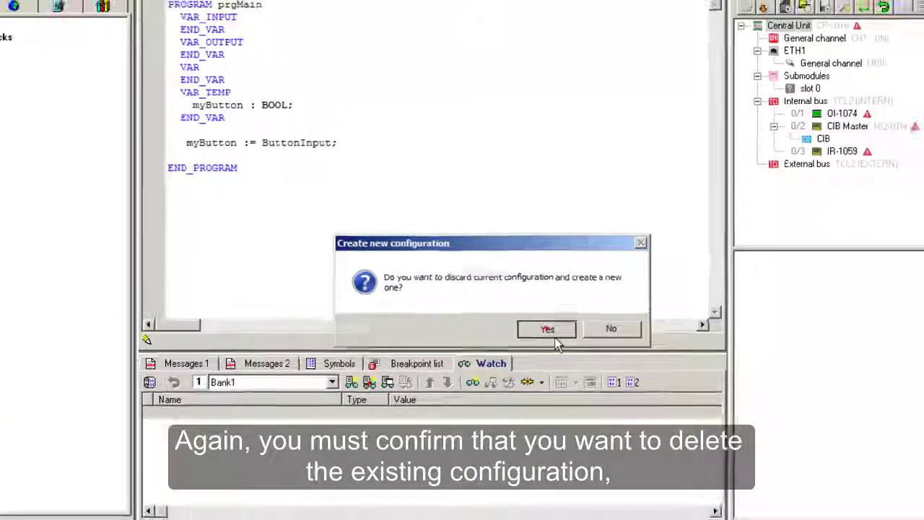
pyautogui.click(578, 381)
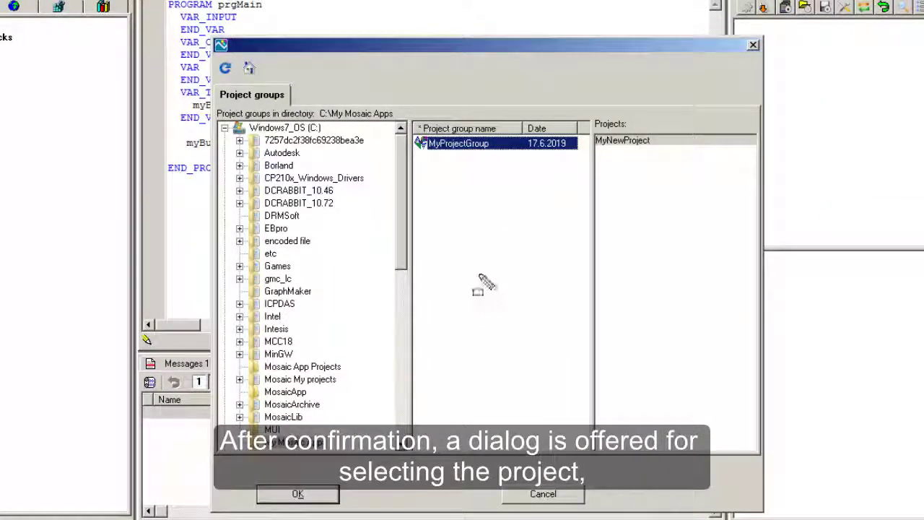
pyautogui.moveTo(409, 118); pyautogui.dragTo(597, 218)
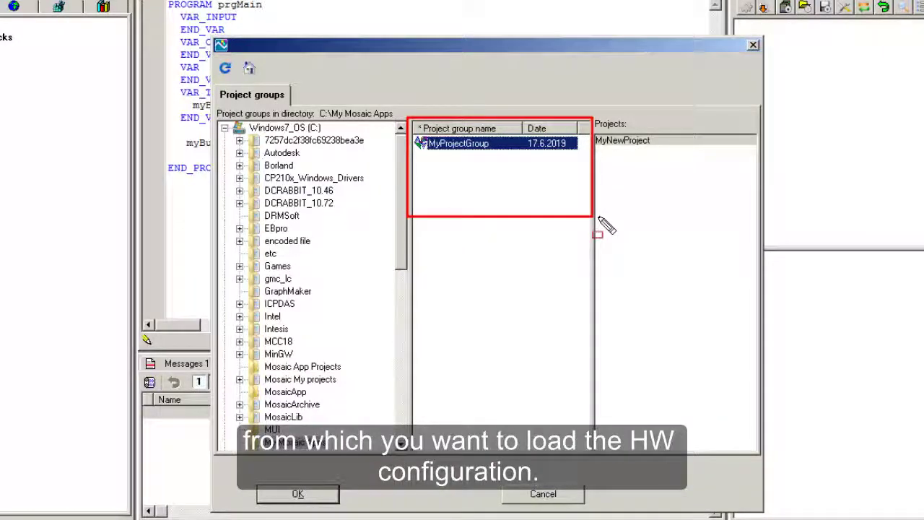
pyautogui.press('Escape')
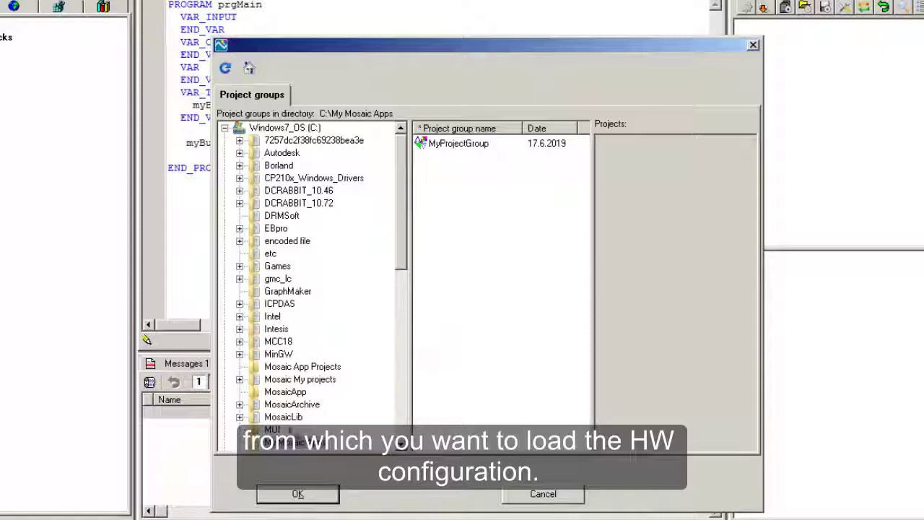
# Select ProjectGroupEmpty1 from the C:\MUI folder and confirm it
pyautogui.click(272, 429)
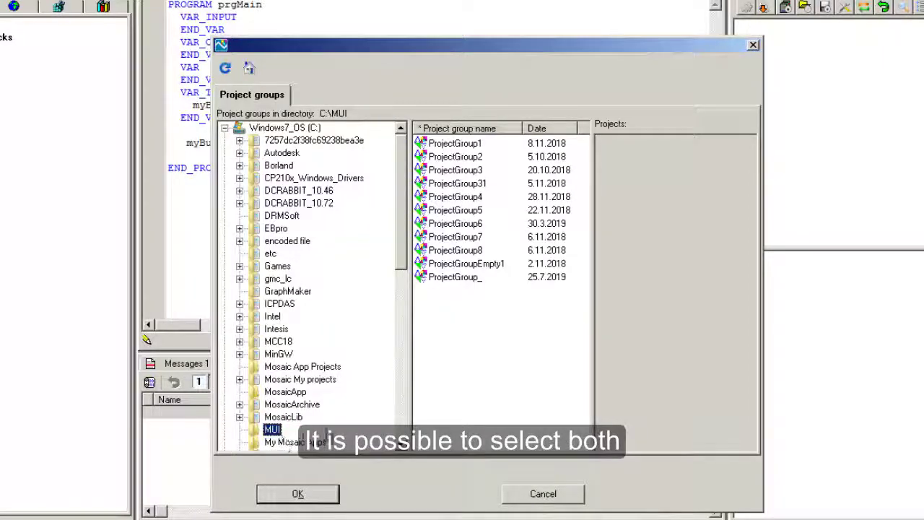
pyautogui.click(477, 271)
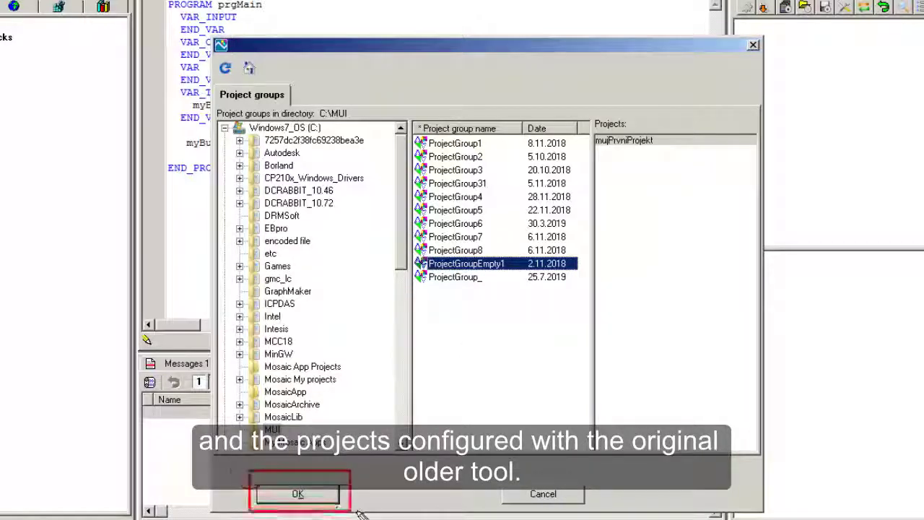
pyautogui.press('Return')
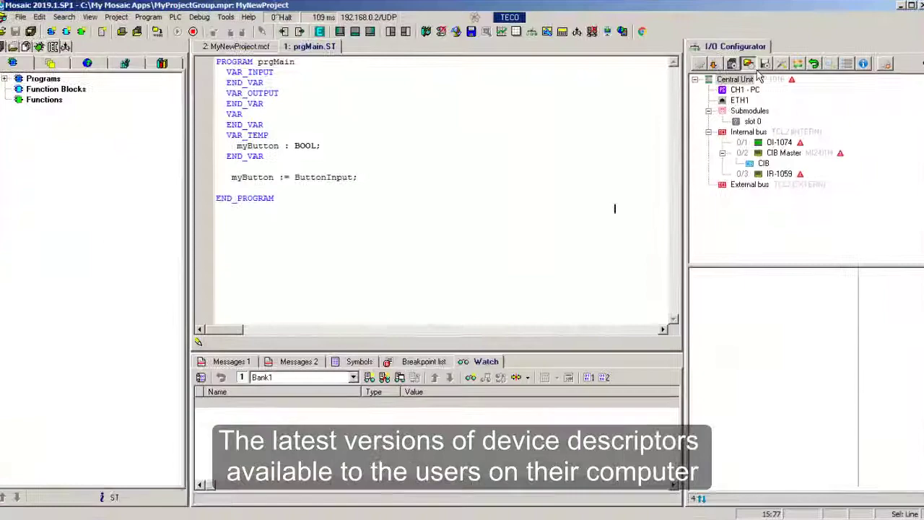
# Load MyNewProject_CONFIG.IOC from file, discarding the current configuration
pyautogui.click(750, 66)
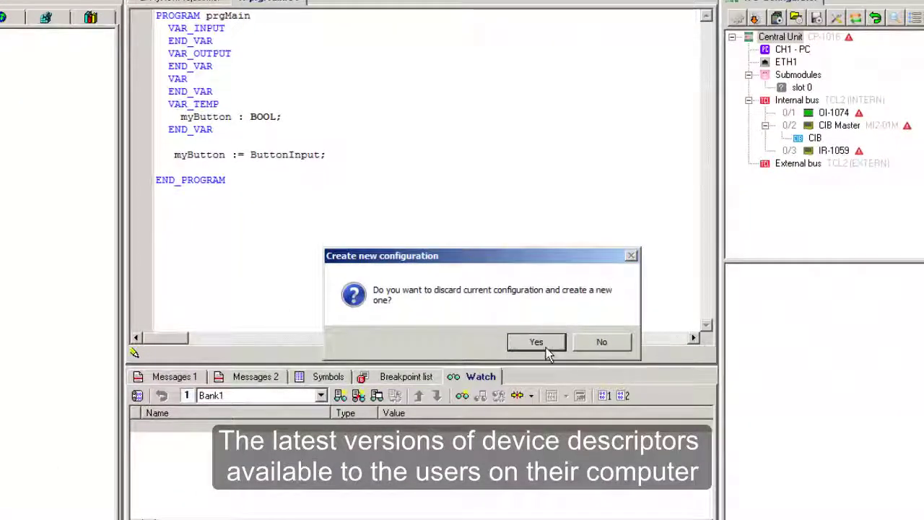
pyautogui.click(547, 348)
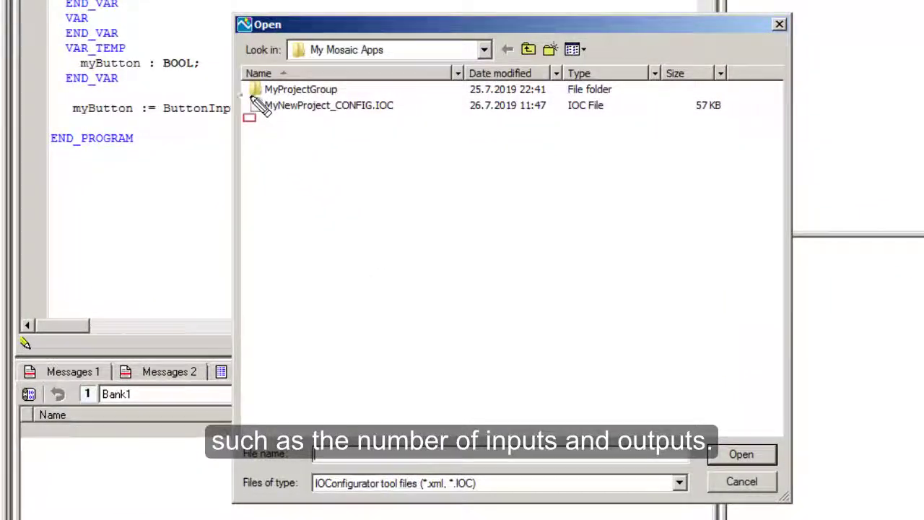
pyautogui.moveTo(244, 96)
pyautogui.mouseDown()
pyautogui.moveTo(377, 123)
pyautogui.moveTo(412, 119)
pyautogui.mouseUp()
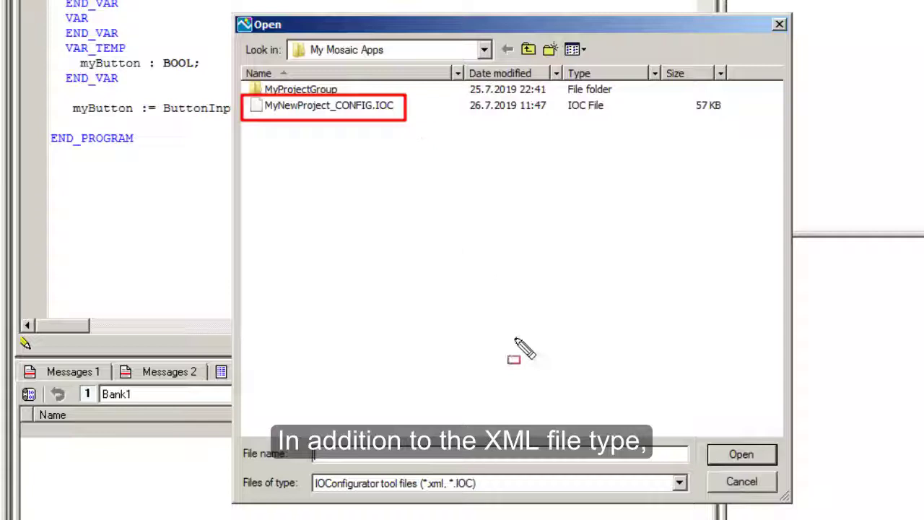
pyautogui.moveTo(309, 472); pyautogui.dragTo(503, 500)
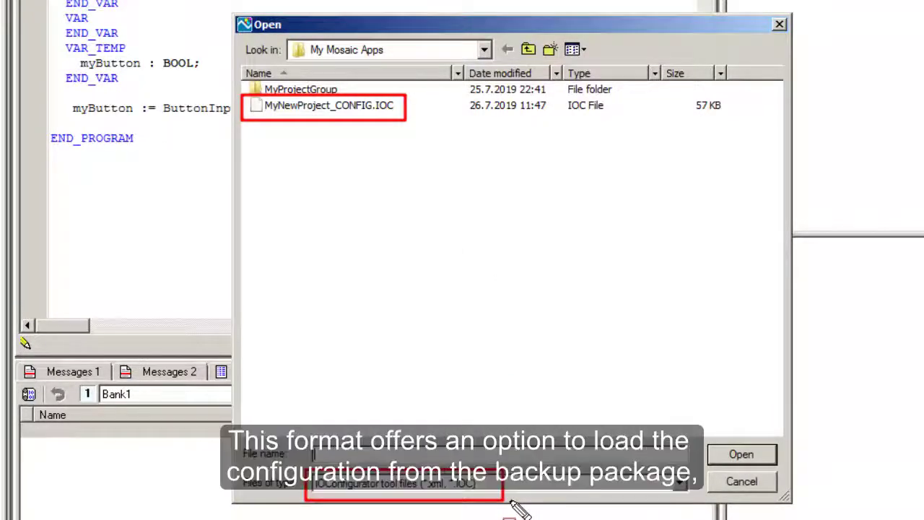
pyautogui.press('Escape')
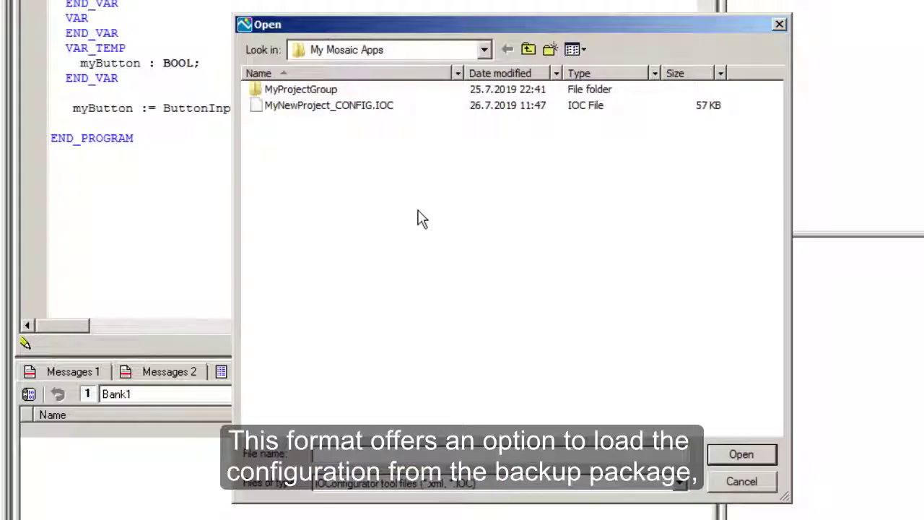
pyautogui.click(388, 116)
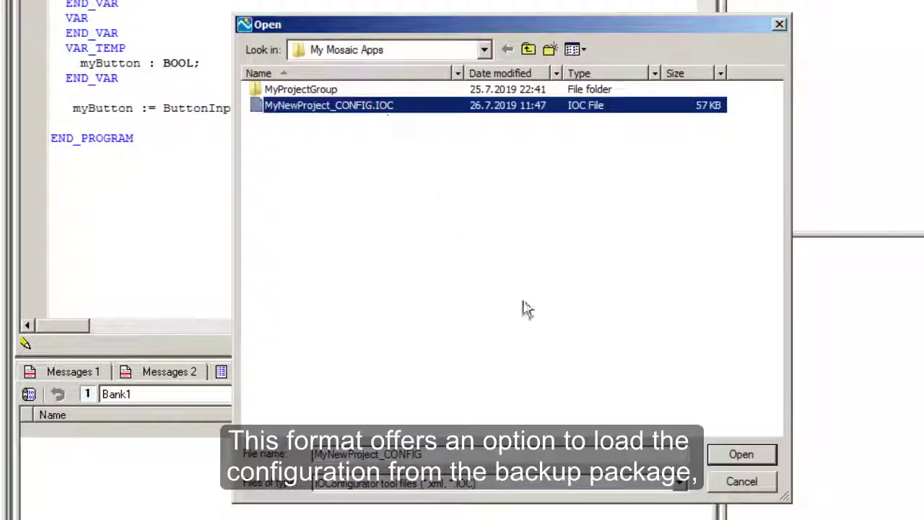
pyautogui.click(748, 461)
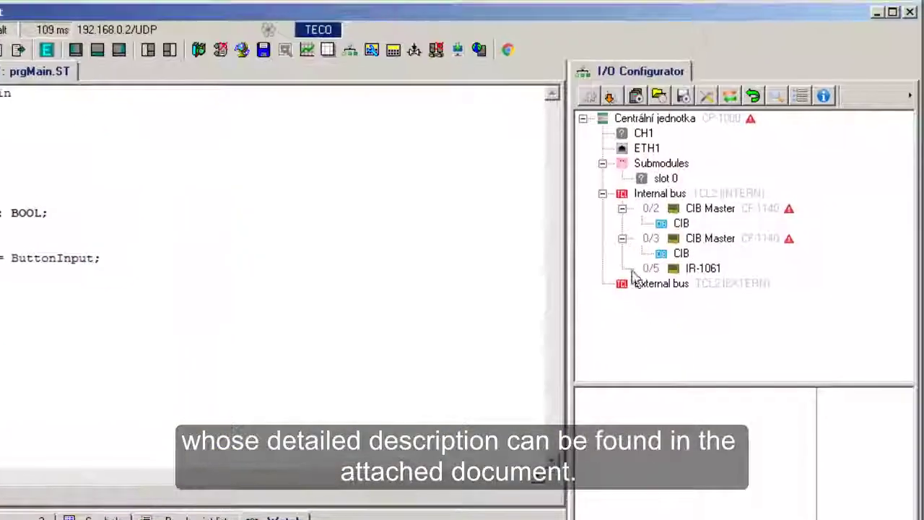
pyautogui.moveTo(577, 110)
pyautogui.mouseDown()
pyautogui.moveTo(773, 206)
pyautogui.moveTo(831, 304)
pyautogui.mouseUp()
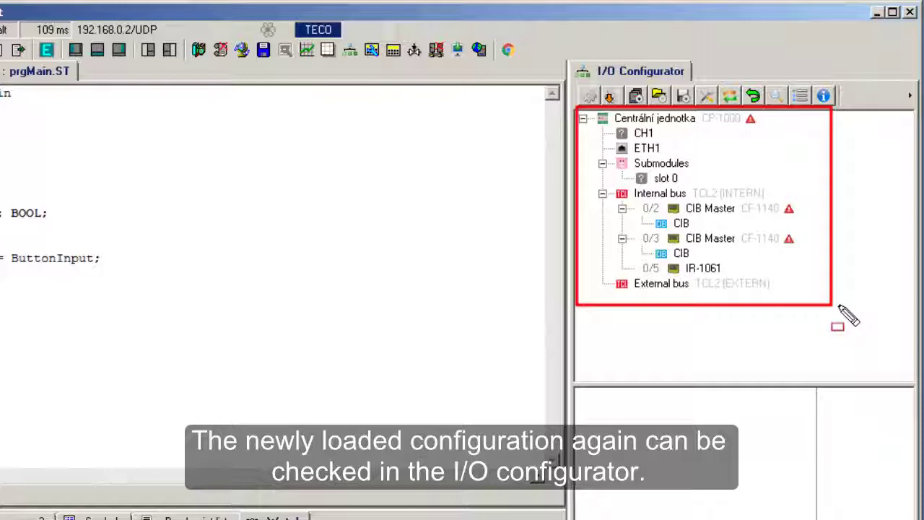
# Start a Configuration backup (*.IOC) save, trimming the file name to MyNewProject
pyautogui.press('Escape')
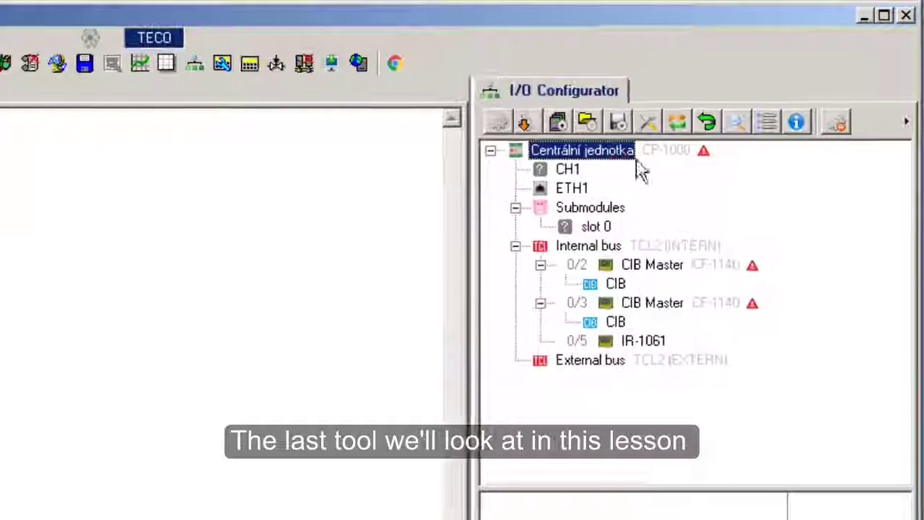
pyautogui.moveTo(602, 106); pyautogui.dragTo(638, 137)
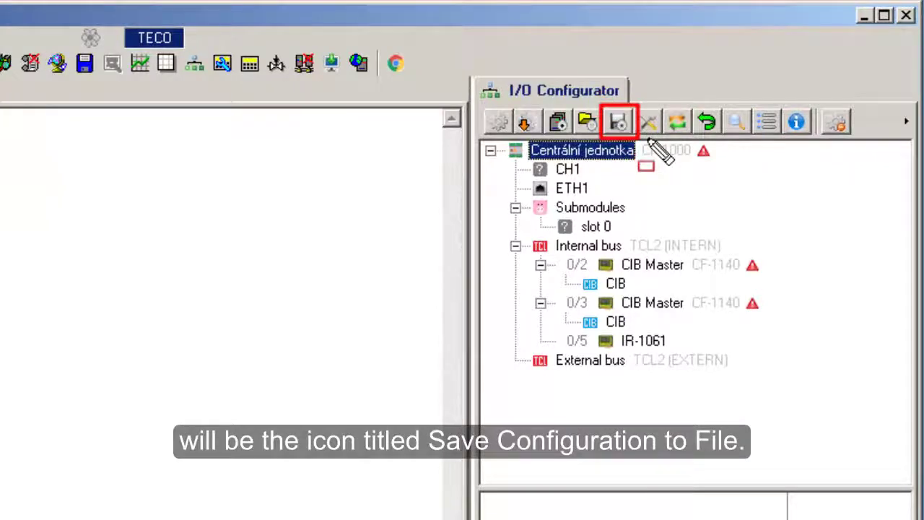
pyautogui.press('Escape')
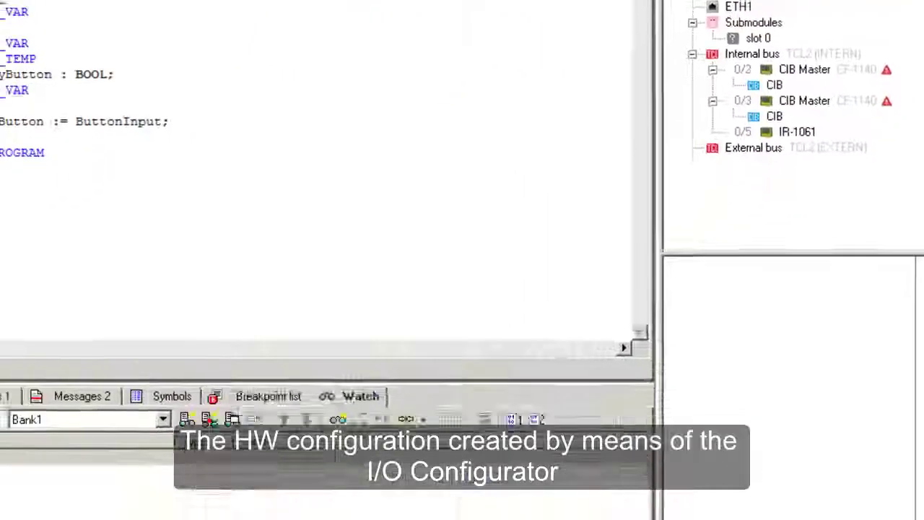
pyautogui.click(704, 53)
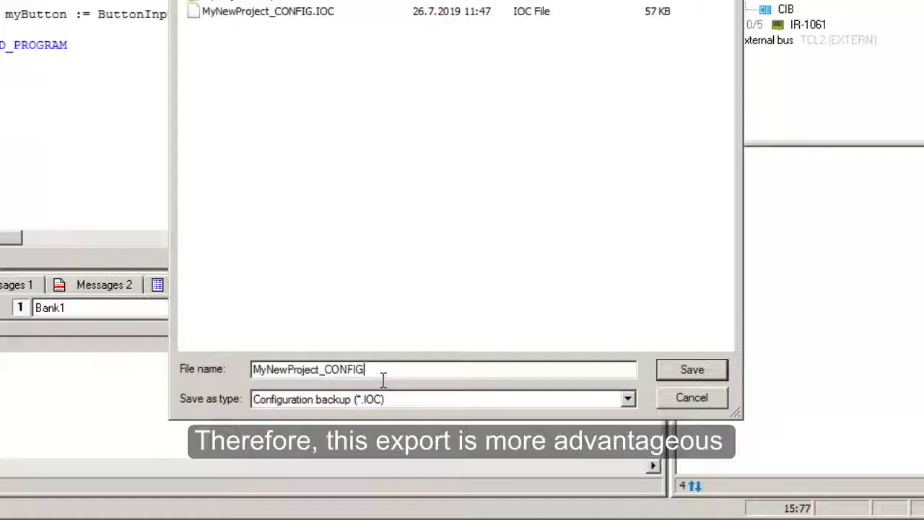
pyautogui.moveTo(361, 375); pyautogui.dragTo(328, 376)
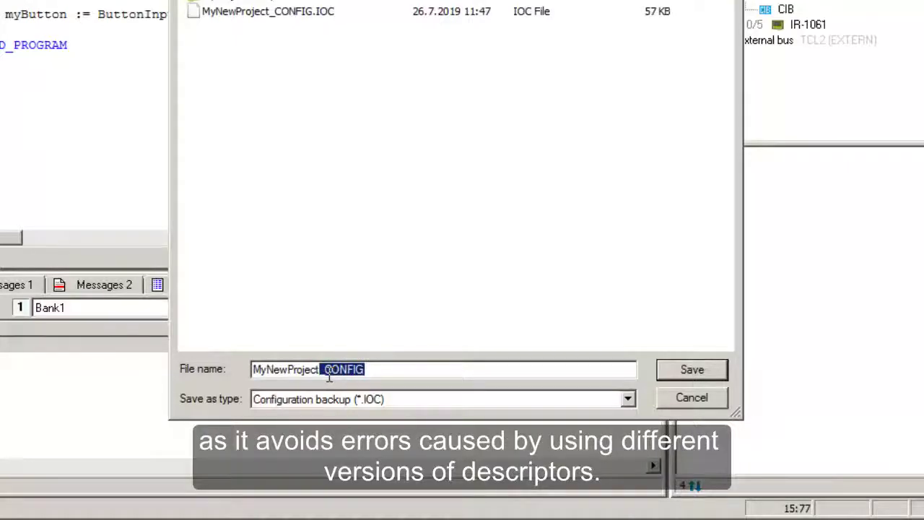
pyautogui.press('BackSpace')
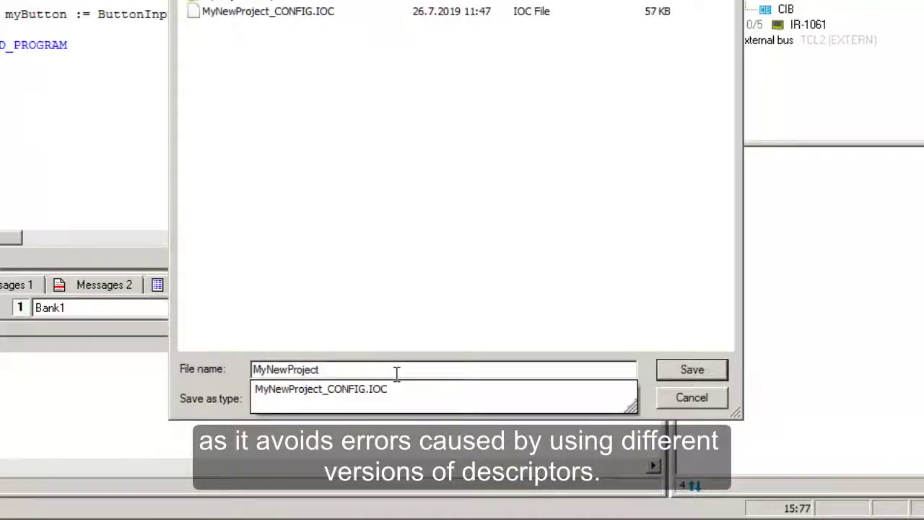
pyautogui.click(652, 383)
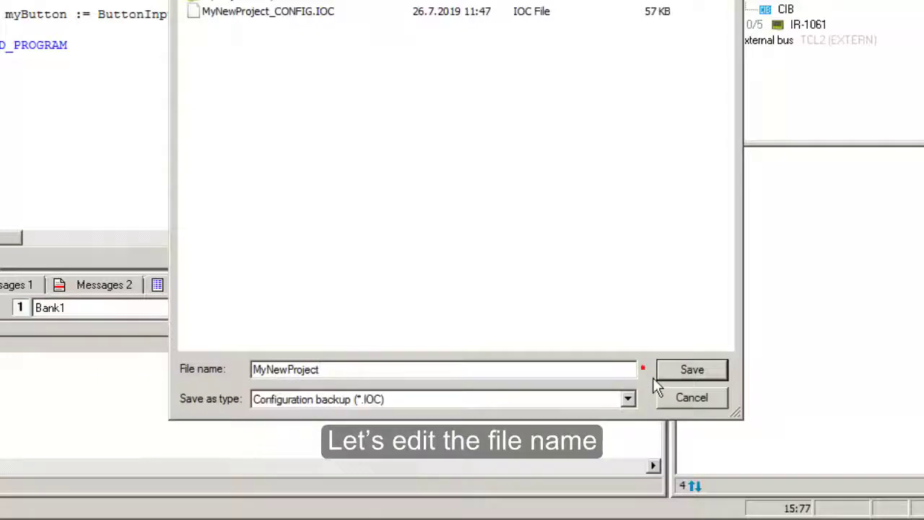
# Write the MyNewProject .IOC backup file to disk
pyautogui.click(693, 385)
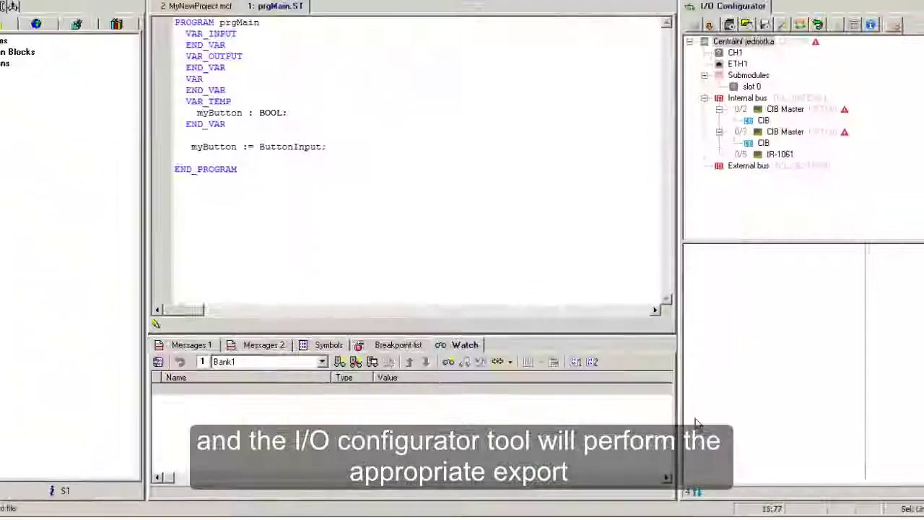